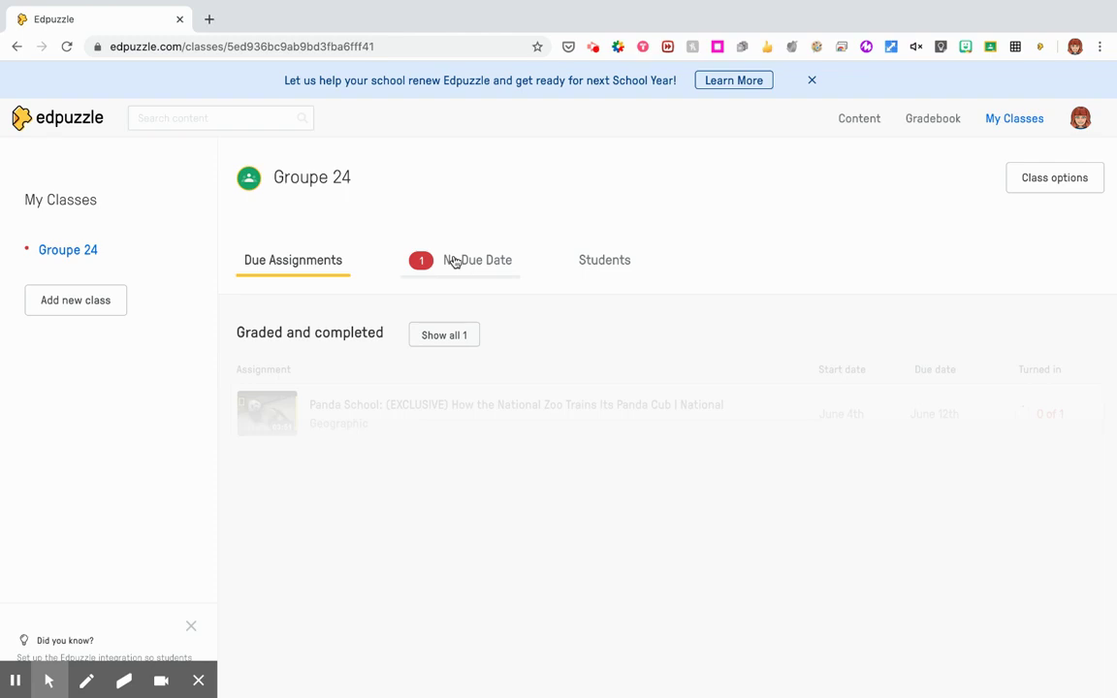
# Step: Review the Groupe 24 assignments without a due date and the management options for the enrolled student
pyautogui.click(454, 262)
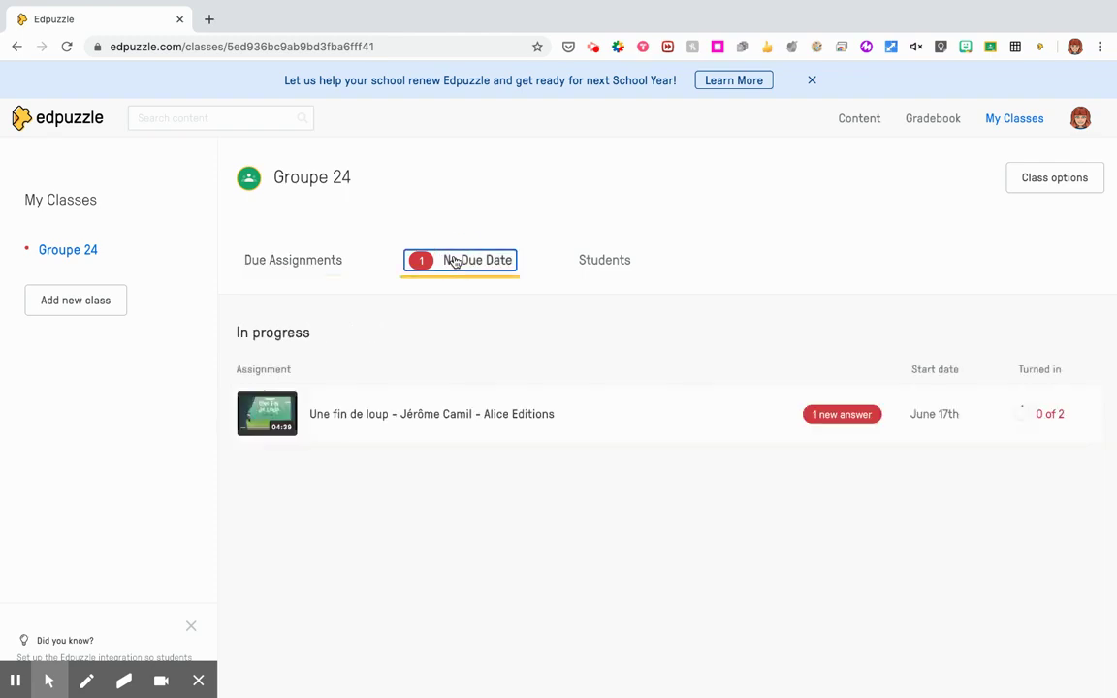
pyautogui.click(628, 260)
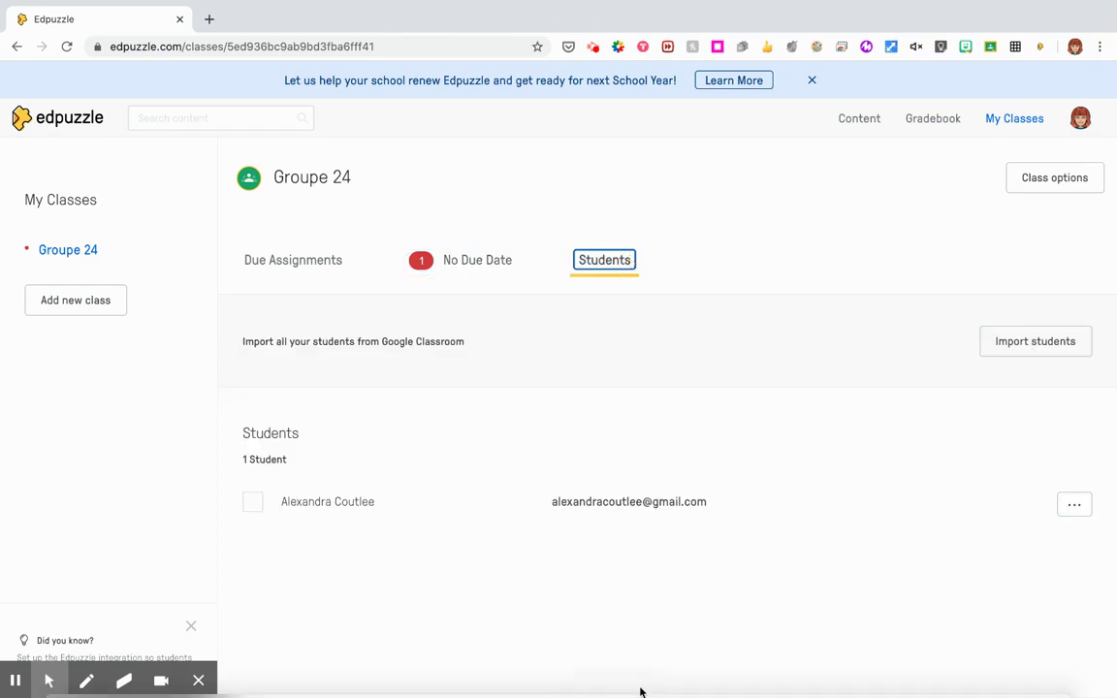
pyautogui.click(1064, 509)
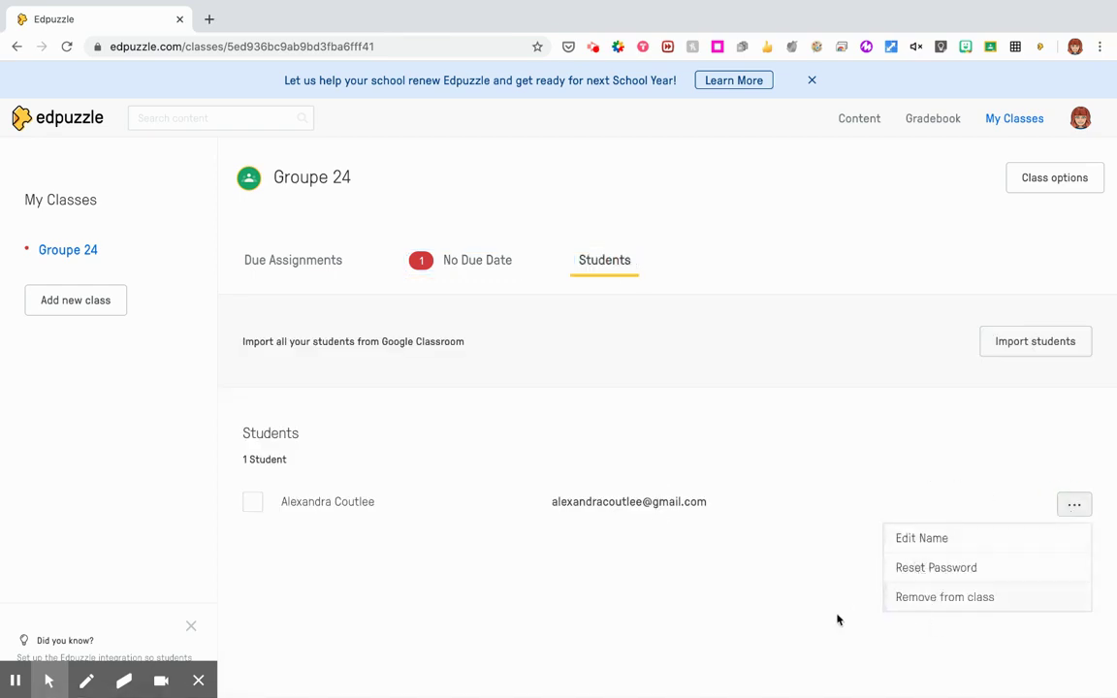
pyautogui.click(831, 444)
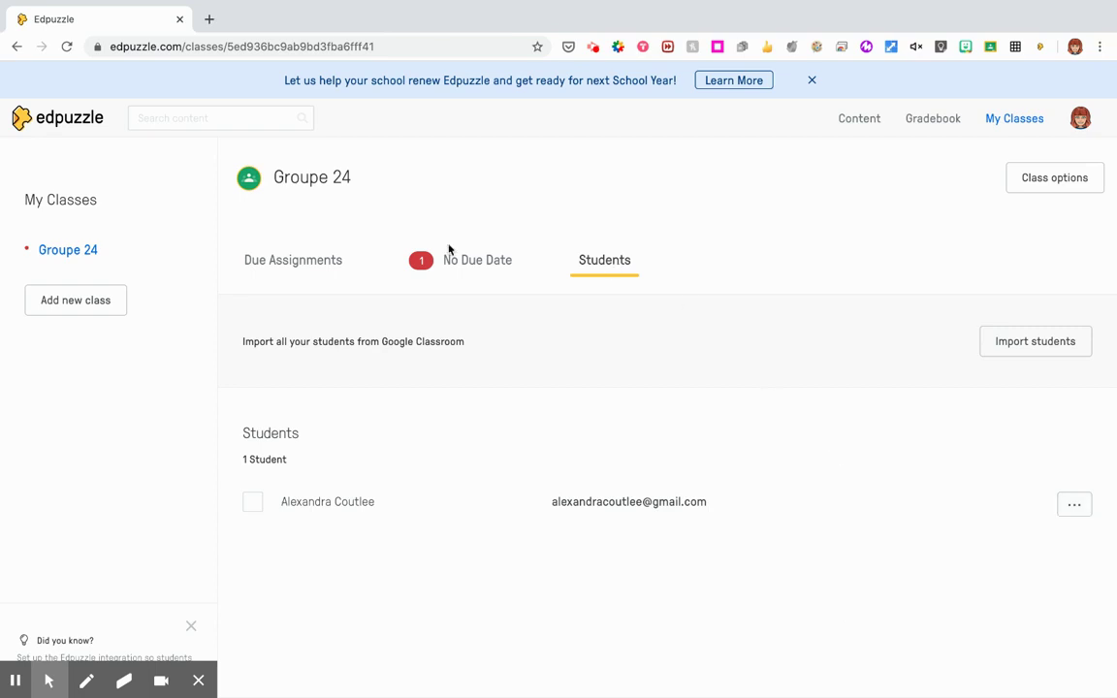
# Step: Open the "Une fin de loup" assignment from the ones without a due date and go to its answer pending grading
pyautogui.click(496, 260)
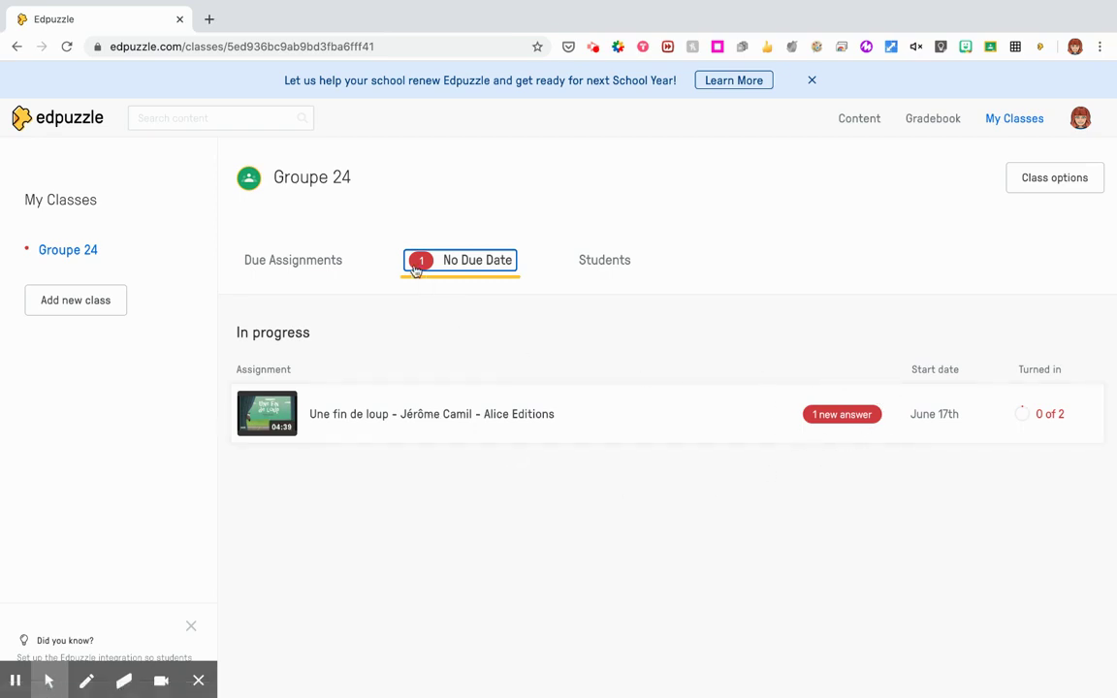
pyautogui.click(822, 419)
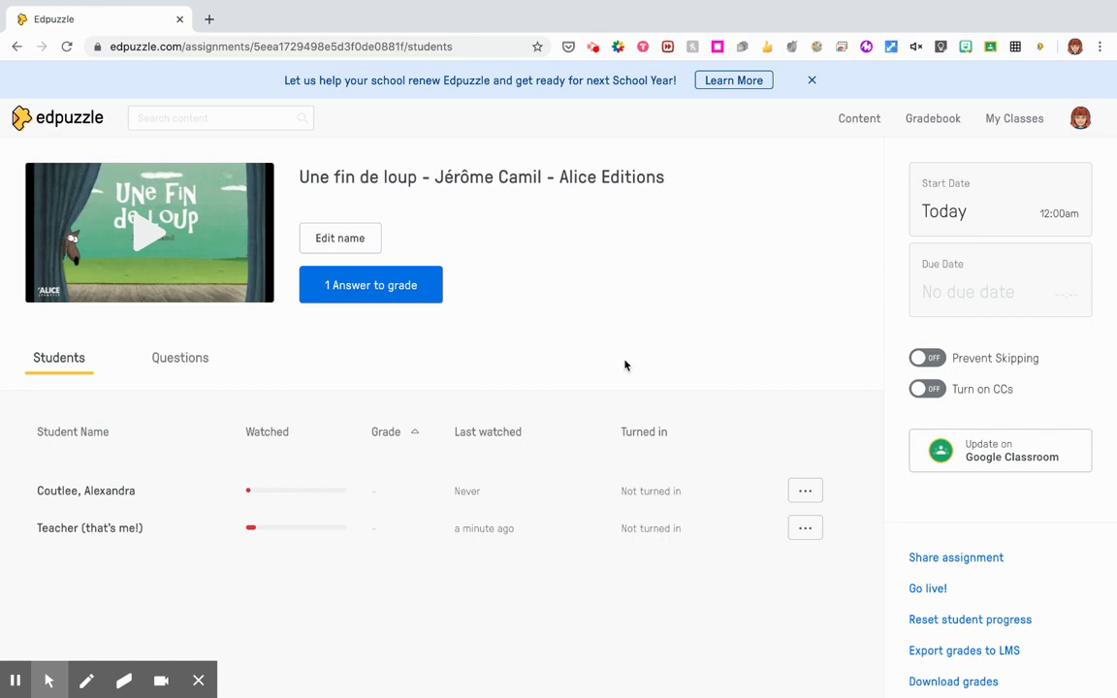
pyautogui.click(361, 287)
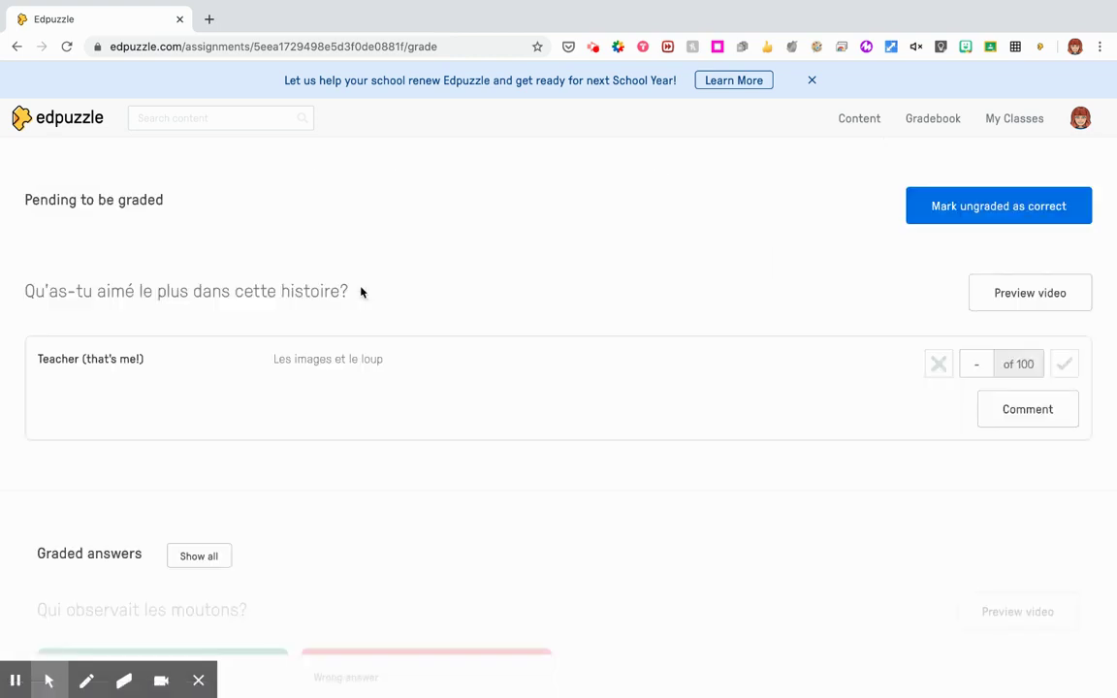
pyautogui.scroll(-1, 551, 292)
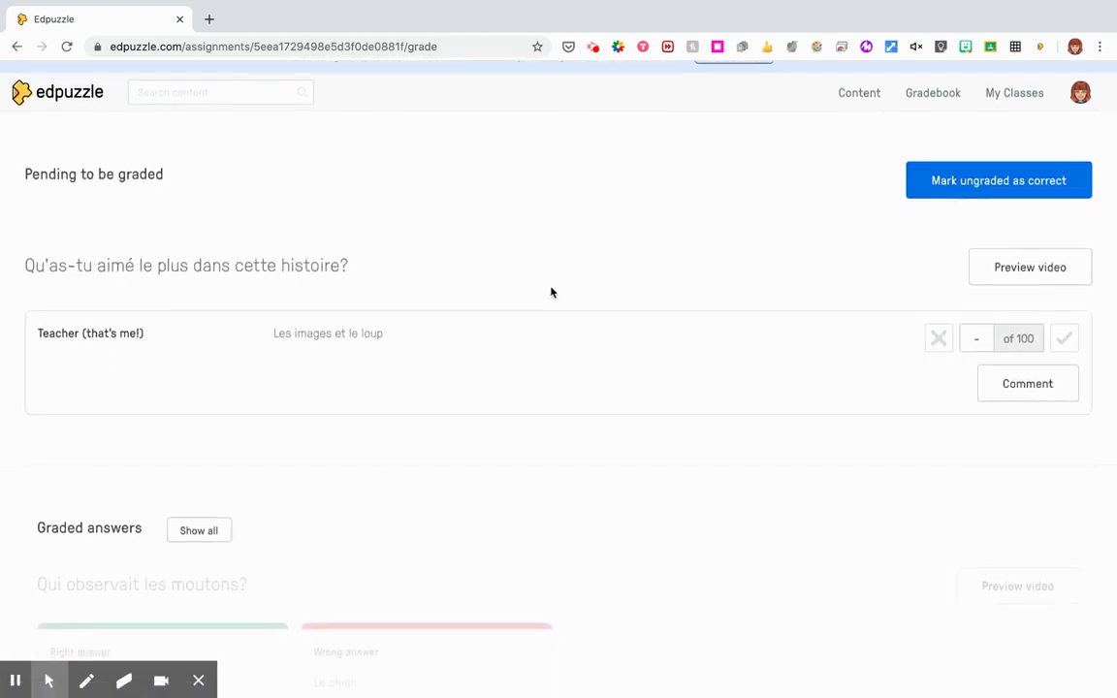
pyautogui.scroll(-1, 551, 292)
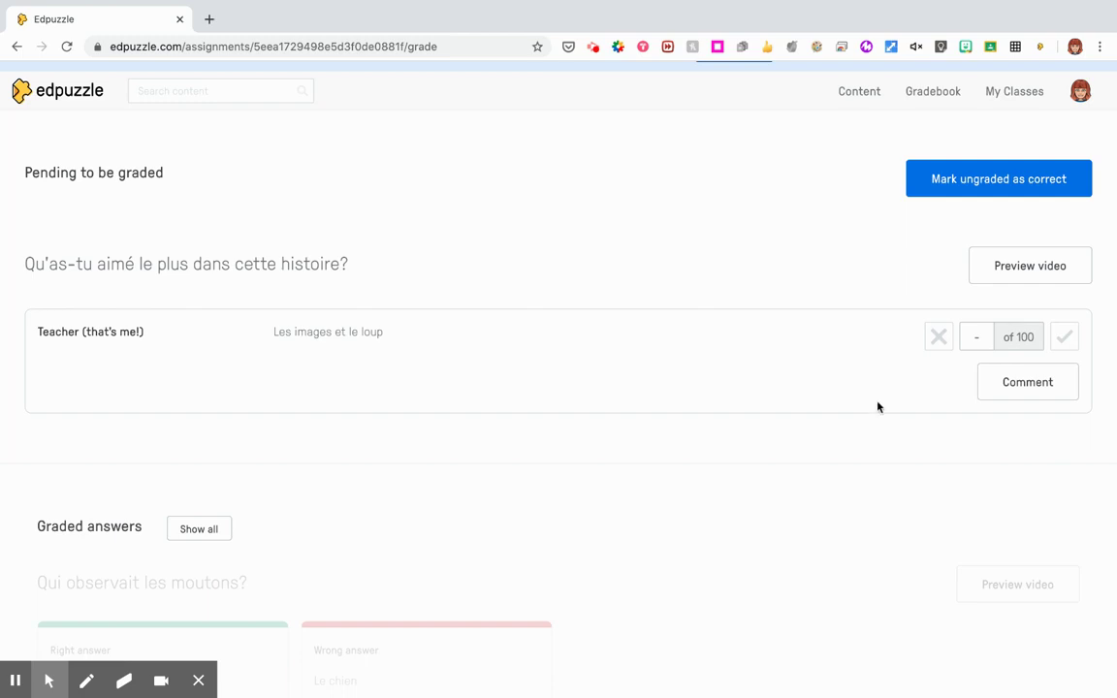
pyautogui.scroll(-1, 878, 404)
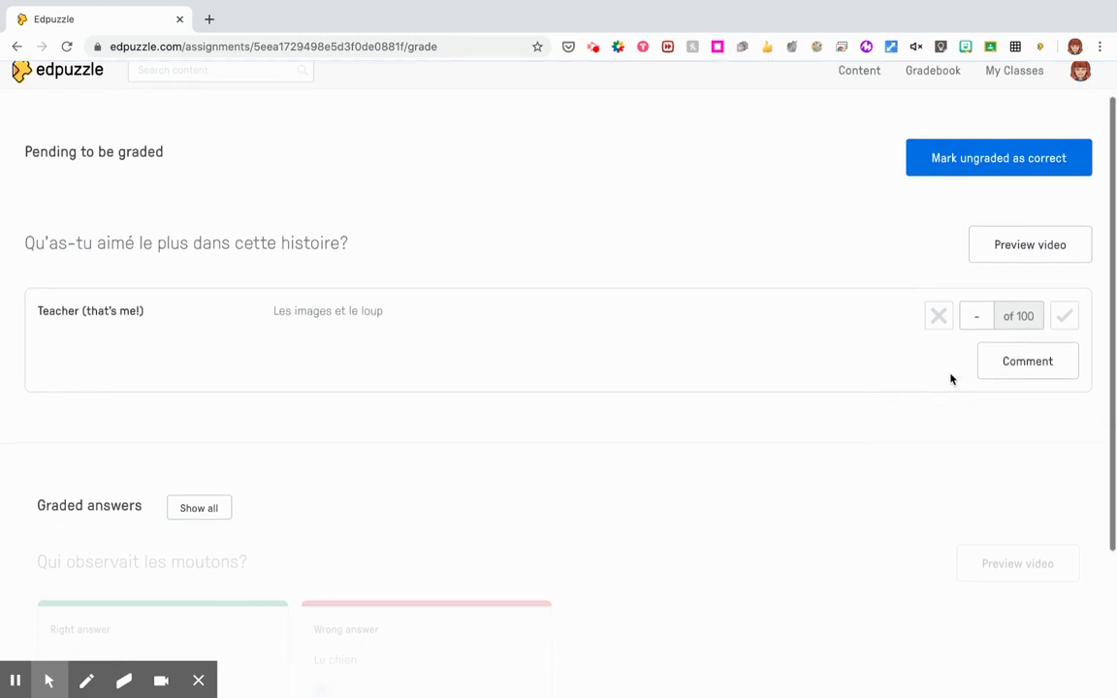
# Step: Try the wrong-answer mark on the pending open-ended answer, clear it, and open its comment form without leaving a comment
pyautogui.click(938, 325)
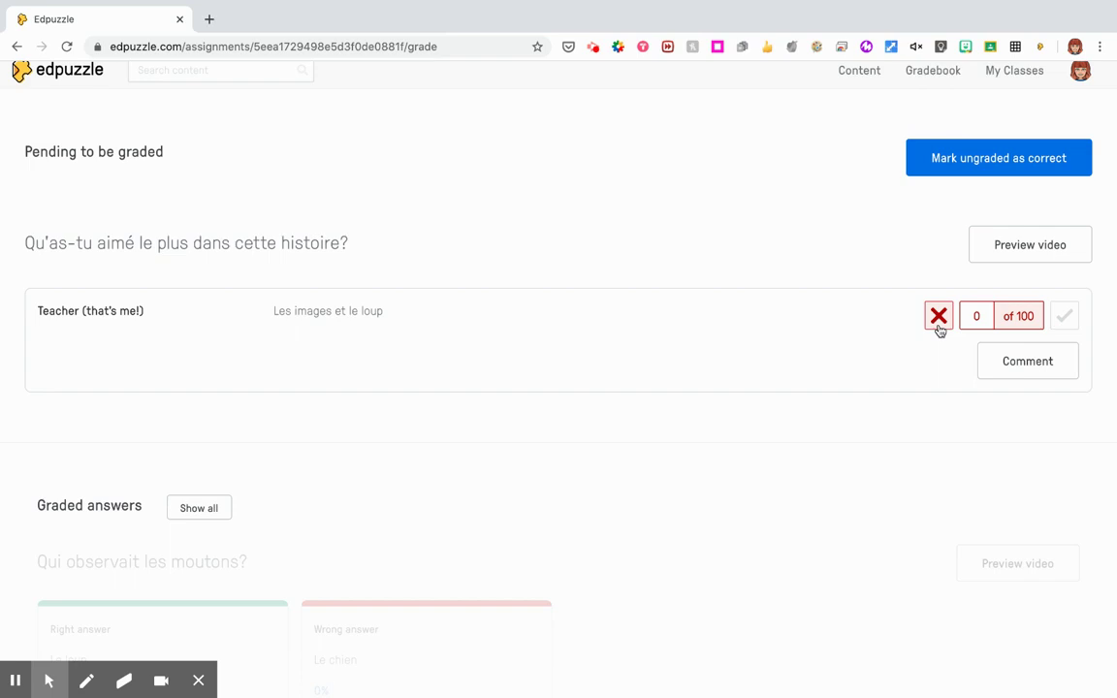
pyautogui.click(938, 326)
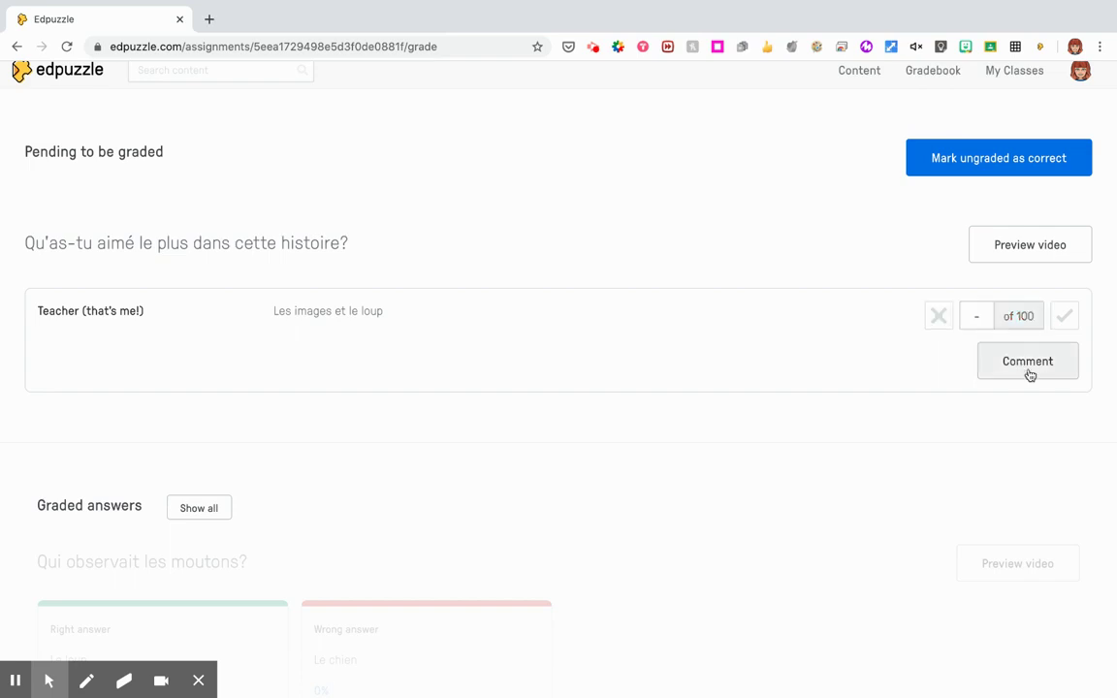
pyautogui.click(1029, 371)
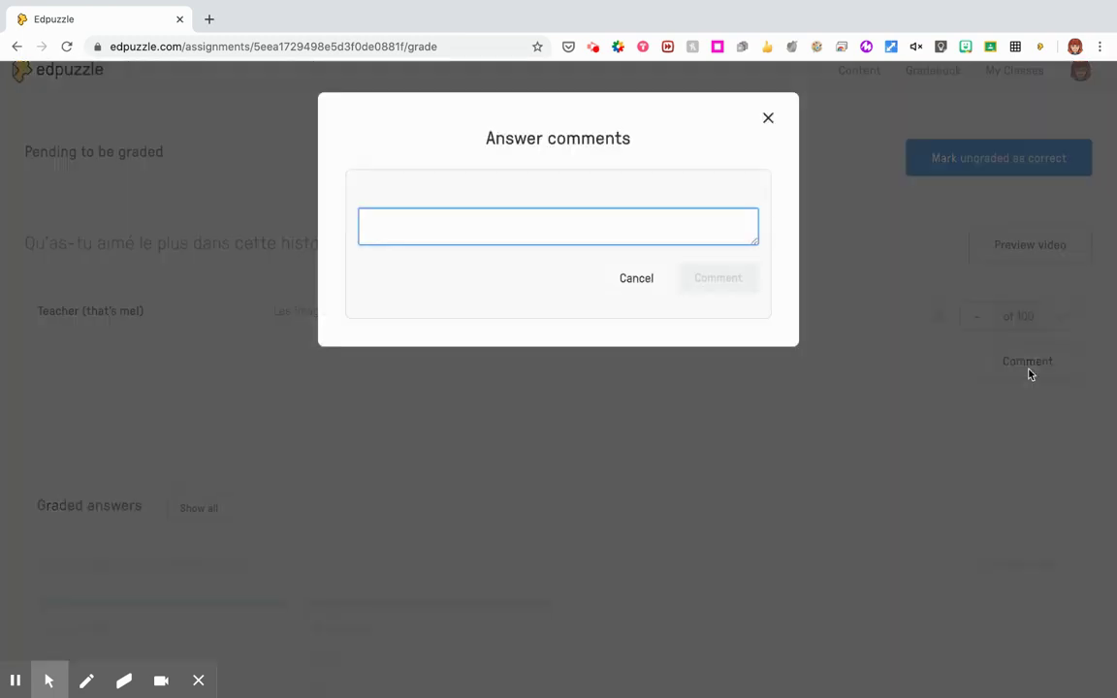
pyautogui.click(768, 119)
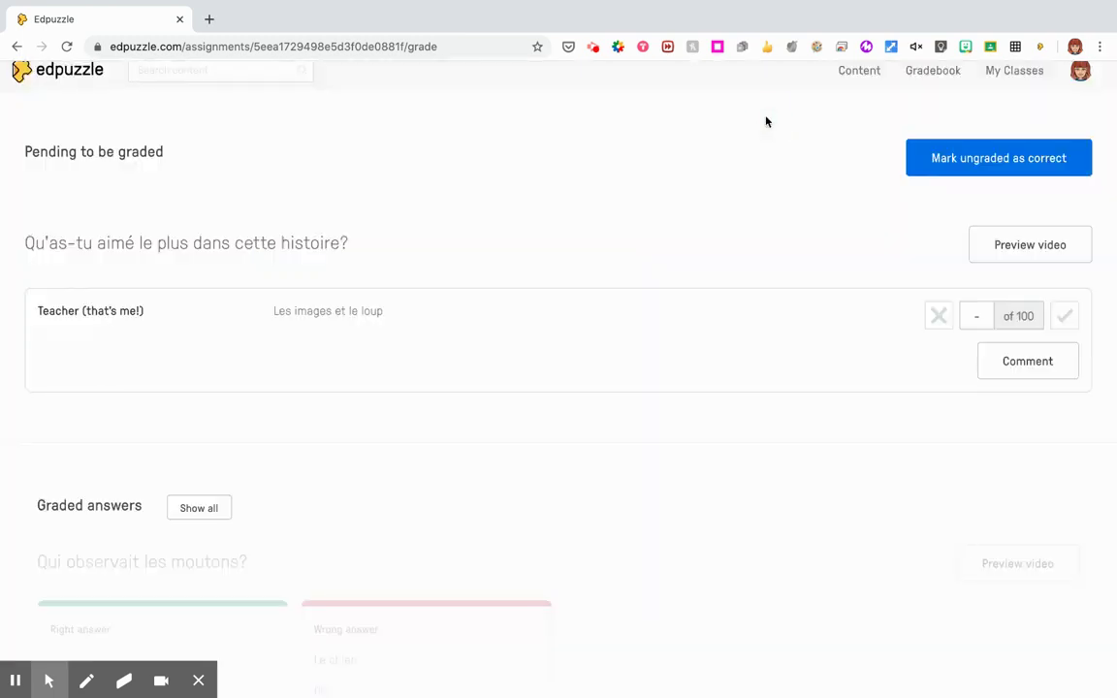
# Step: Grade the pending answer "Les images et le loup" as correct with 100 of 100
pyautogui.click(976, 317)
pyautogui.click(1062, 318)
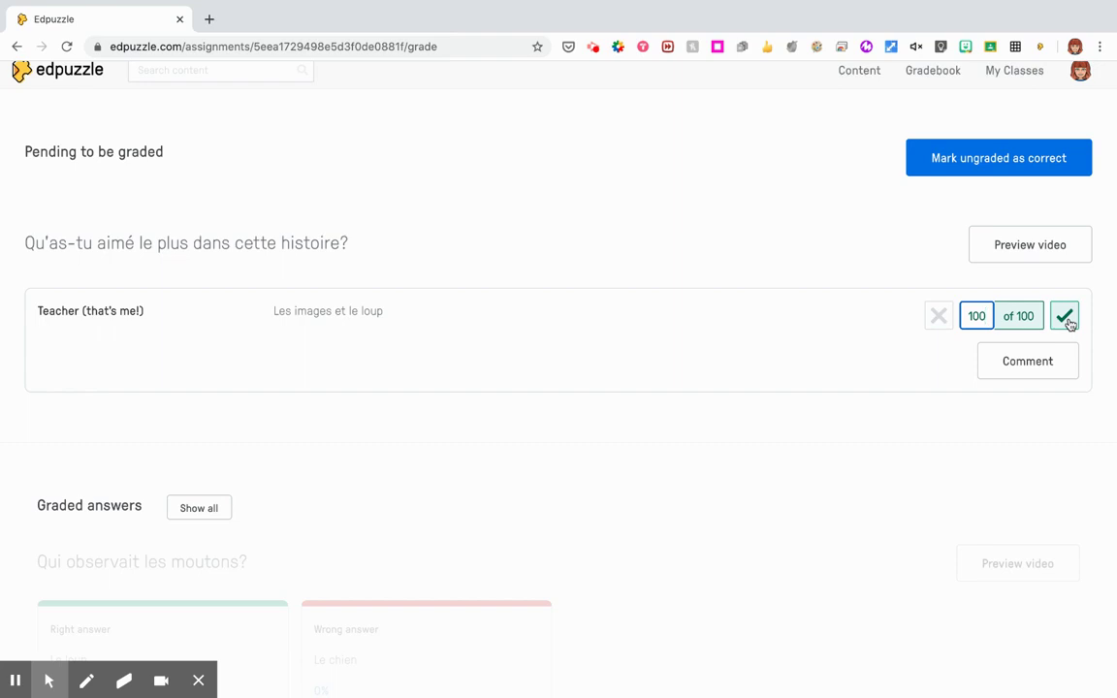
pyautogui.click(1066, 320)
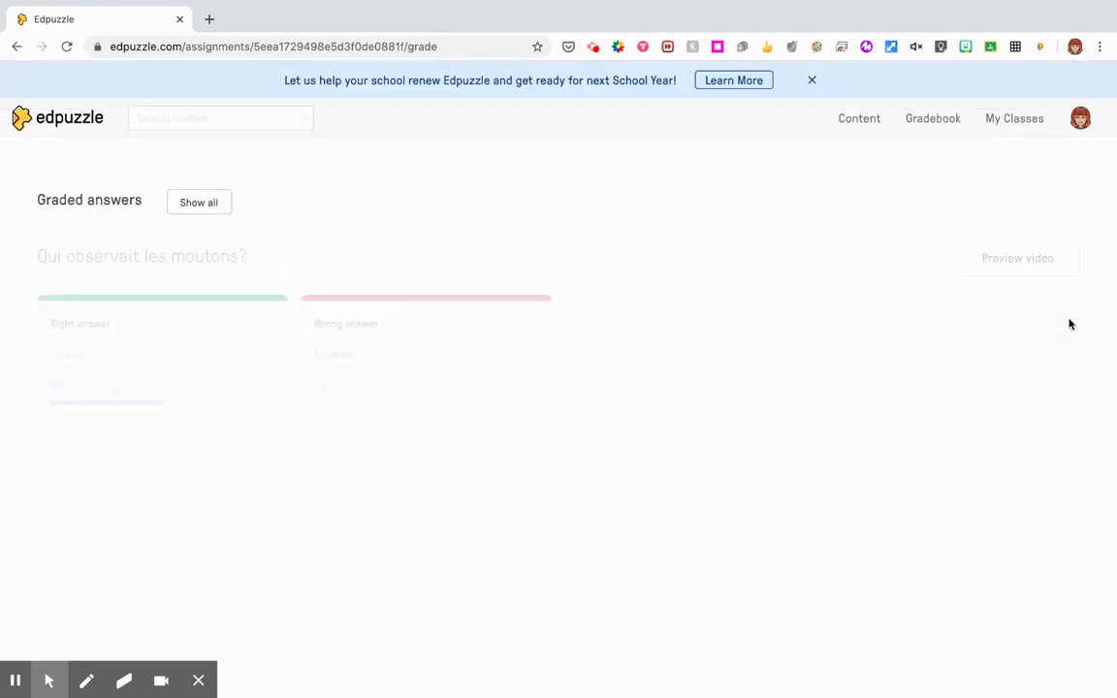
# Step: Show all graded answers and review the results for both the multiple-choice and the open-ended question
pyautogui.click(200, 213)
pyautogui.scroll(-4, 589, 456)
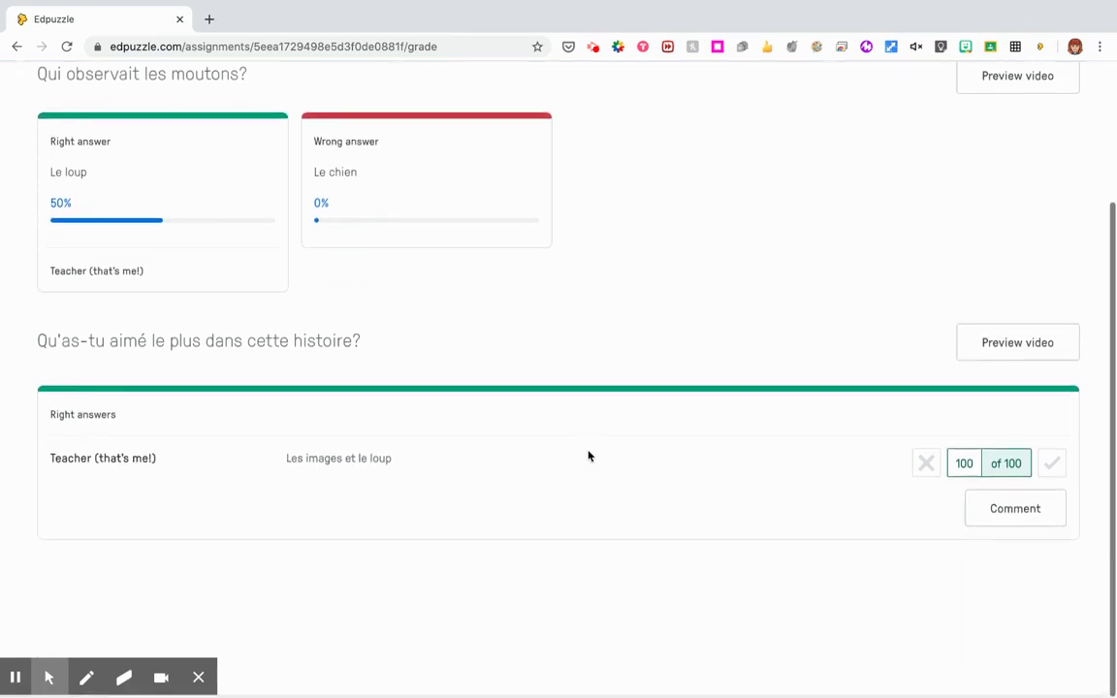
pyautogui.scroll(4, 589, 456)
pyautogui.scroll(-4, 588, 456)
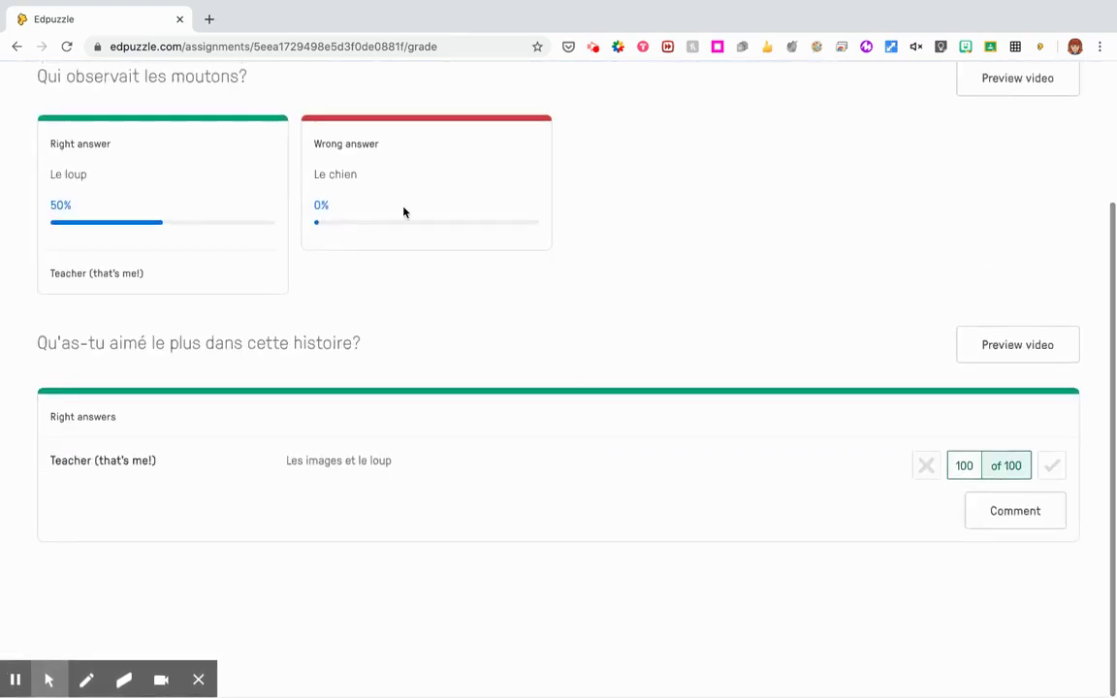
pyautogui.scroll(4, 592, 246)
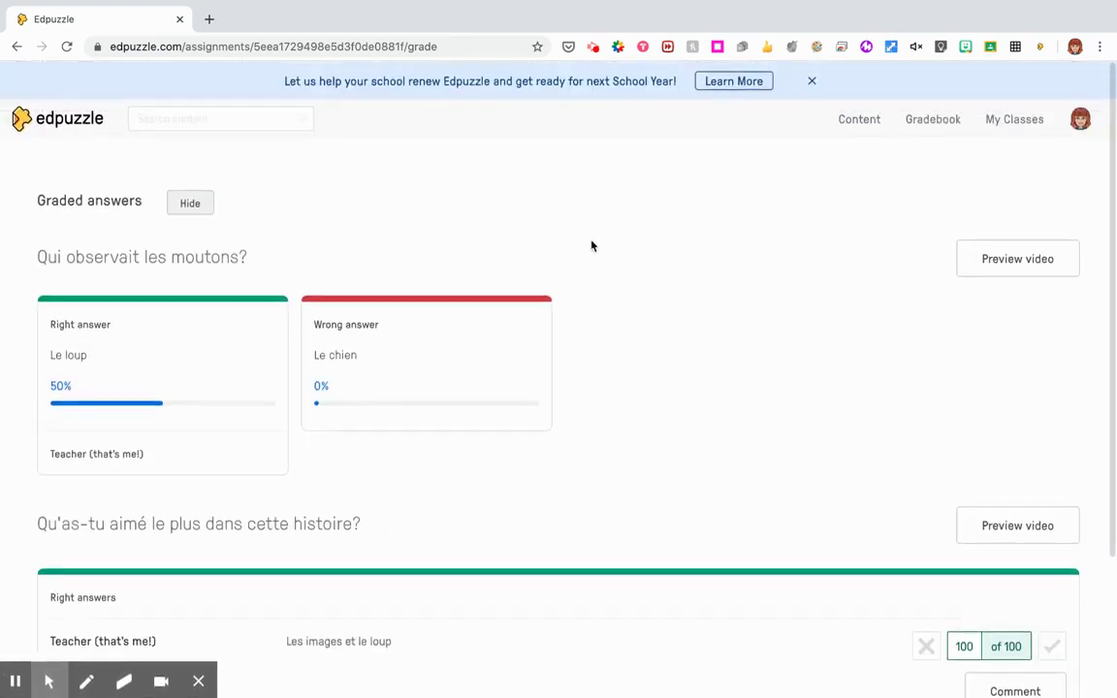
# Step: Return to the Groupe 24 class, check its student list, and reopen the "Une fin de loup" assignment to view student grades
pyautogui.click(1015, 118)
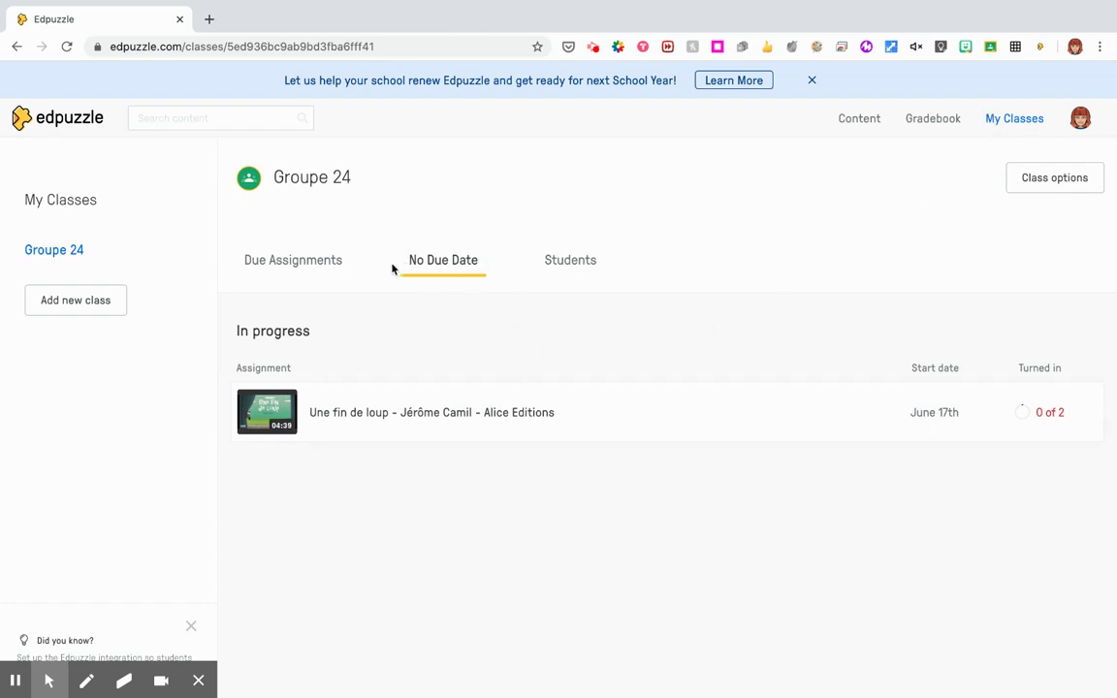
pyautogui.click(564, 263)
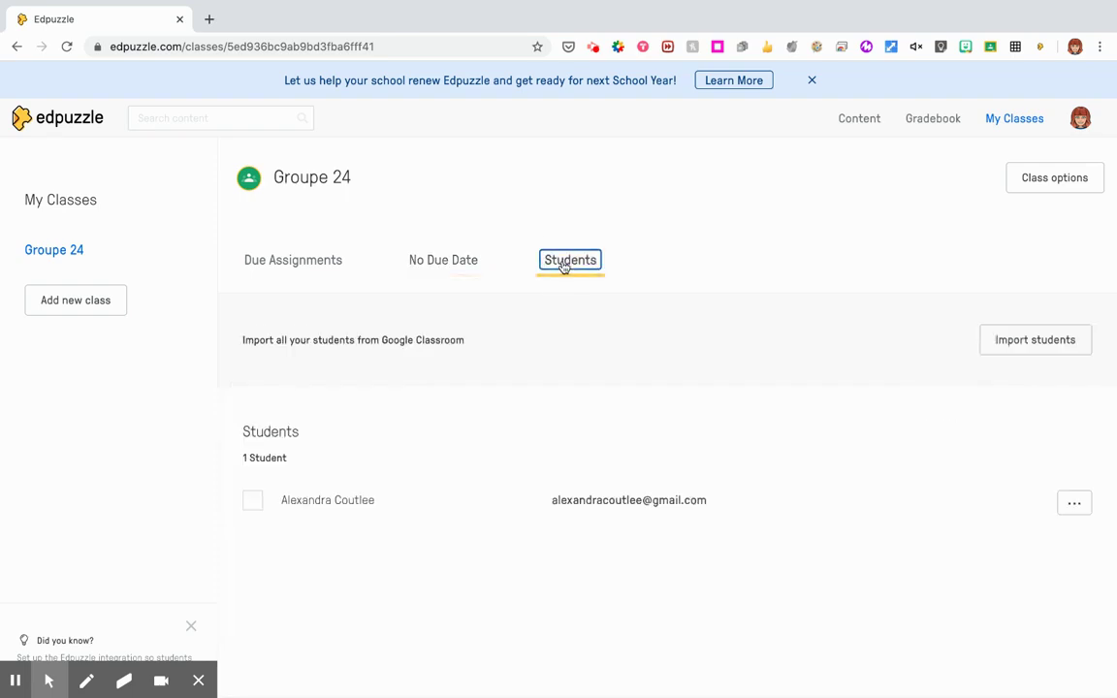
pyautogui.click(408, 266)
pyautogui.click(433, 415)
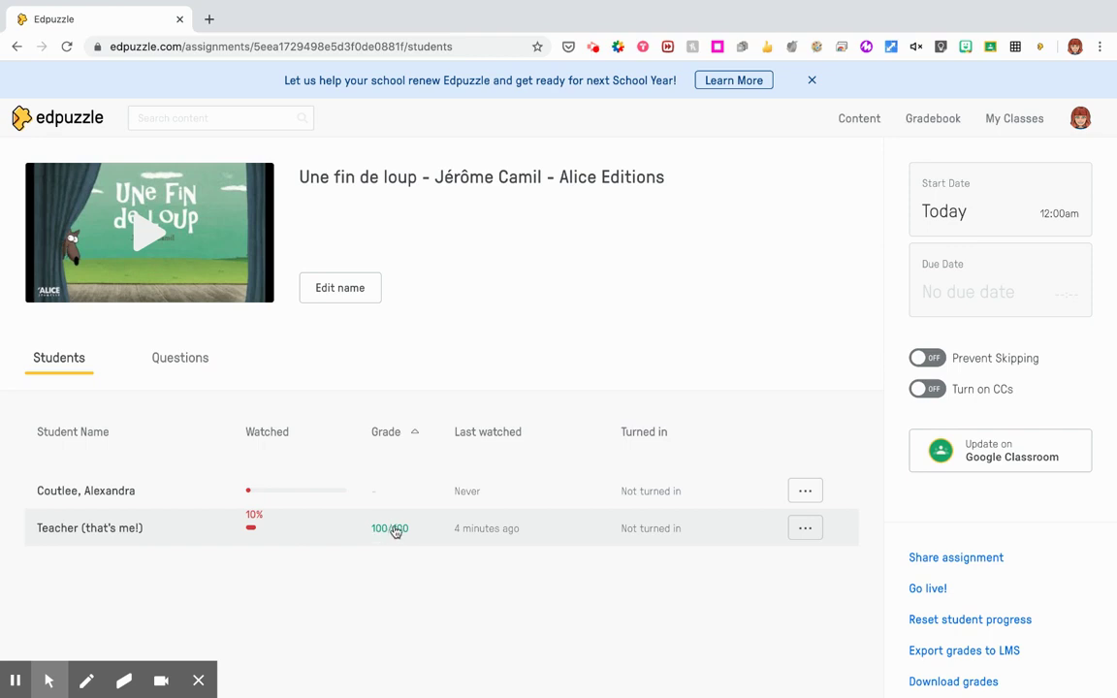
# Step: Examine the results per question for the "Une fin de loup" assignment
pyautogui.click(190, 357)
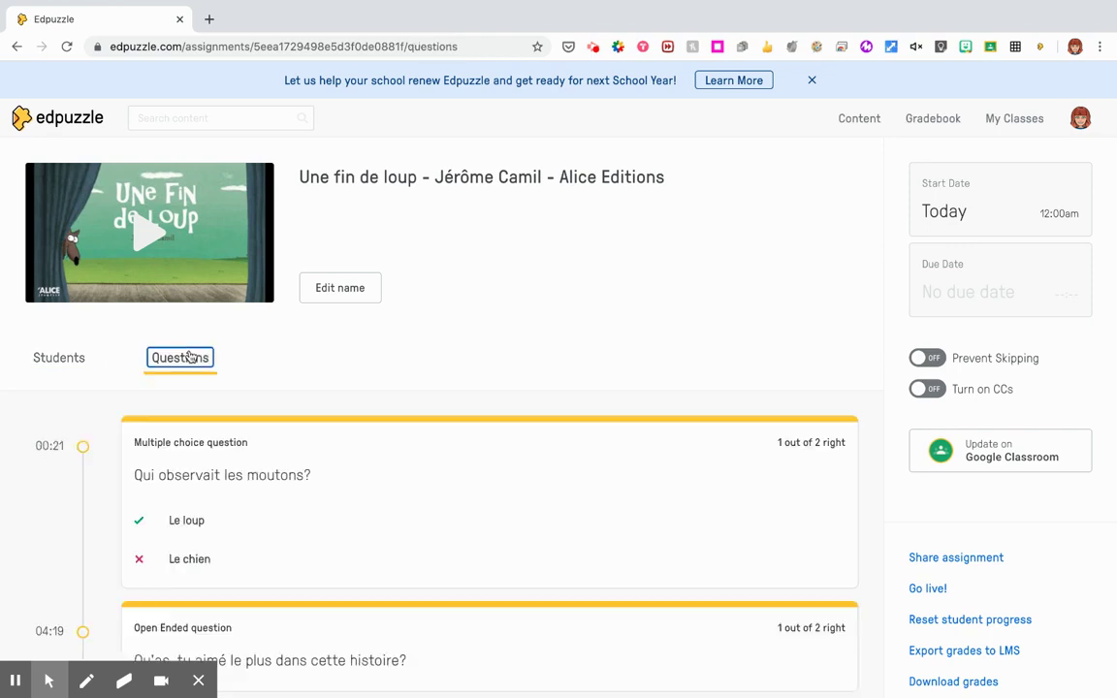
pyautogui.scroll(-1, 436, 451)
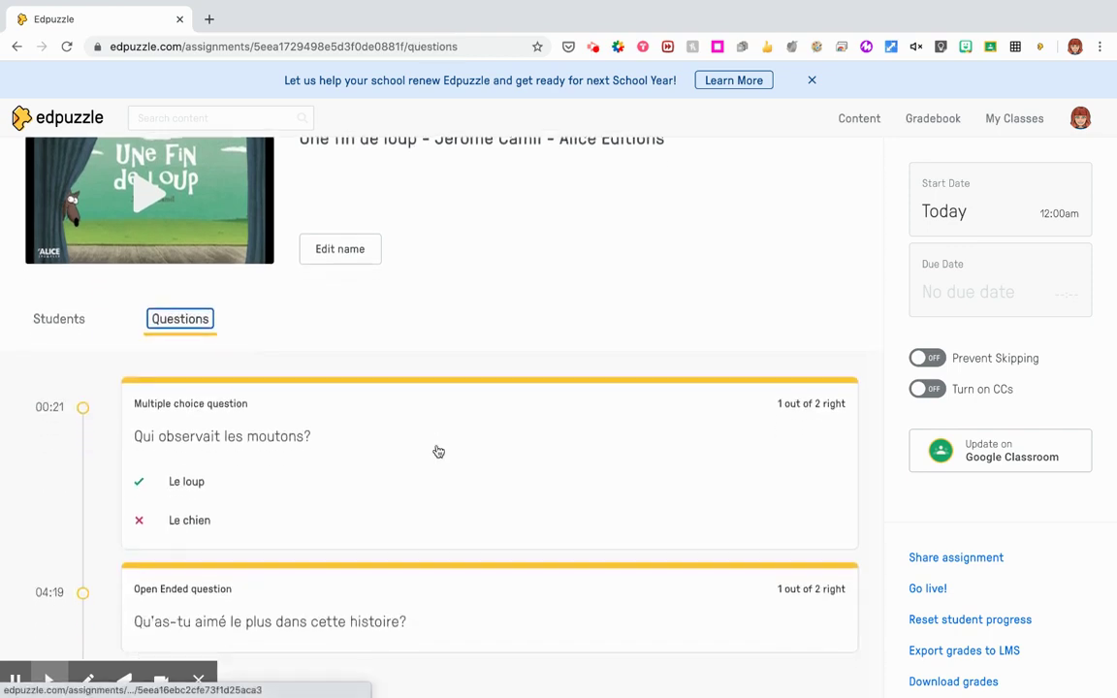
pyautogui.scroll(-1, 436, 450)
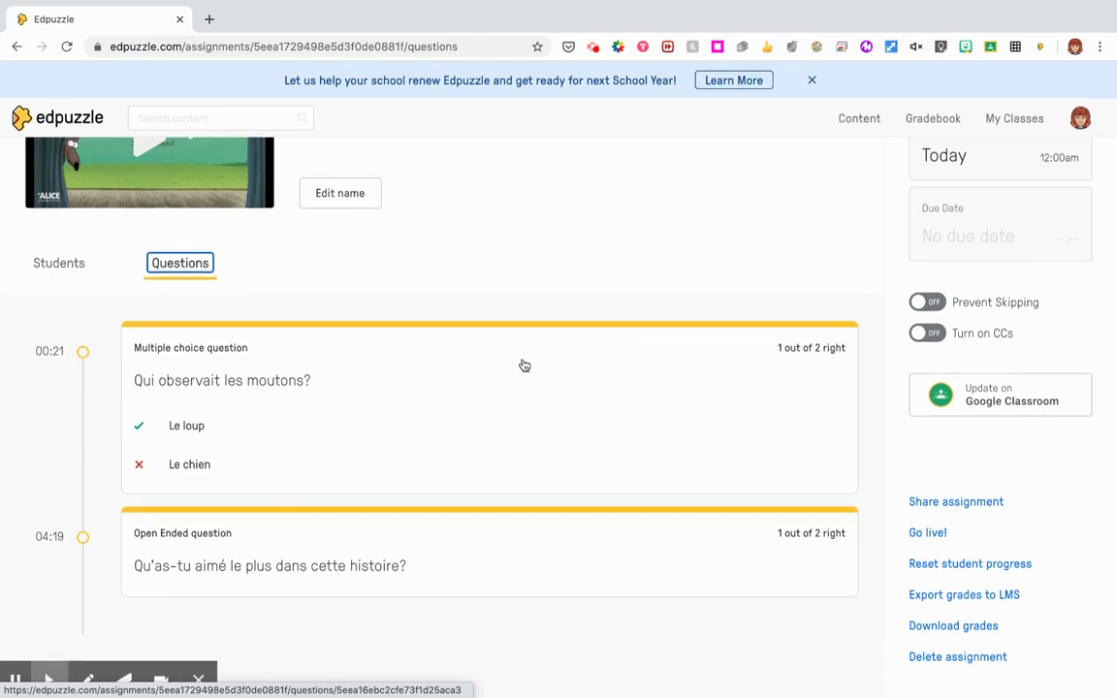
pyautogui.scroll(1, 391, 480)
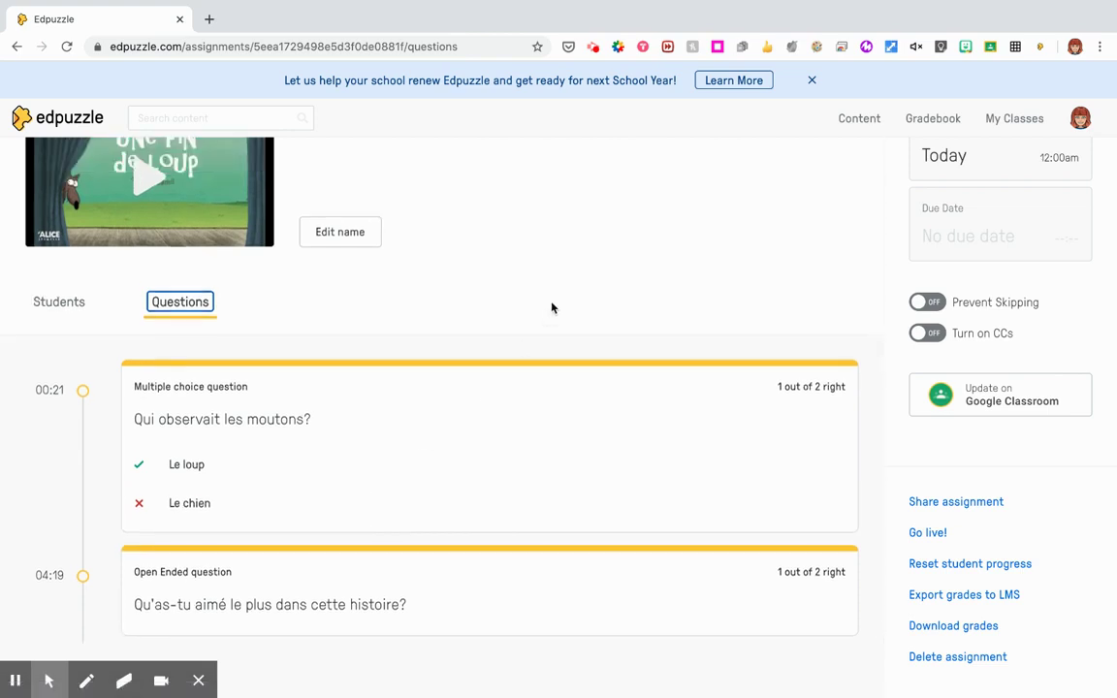
# Step: Update the "Une fin de loup" assignment on Google Classroom
pyautogui.click(1006, 403)
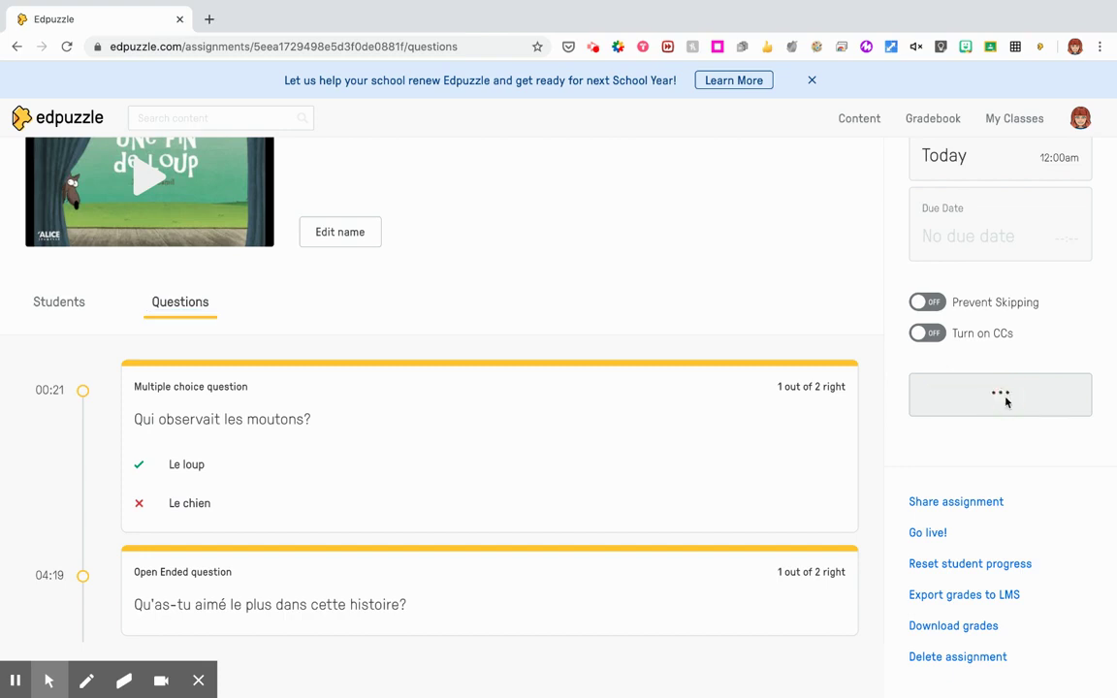